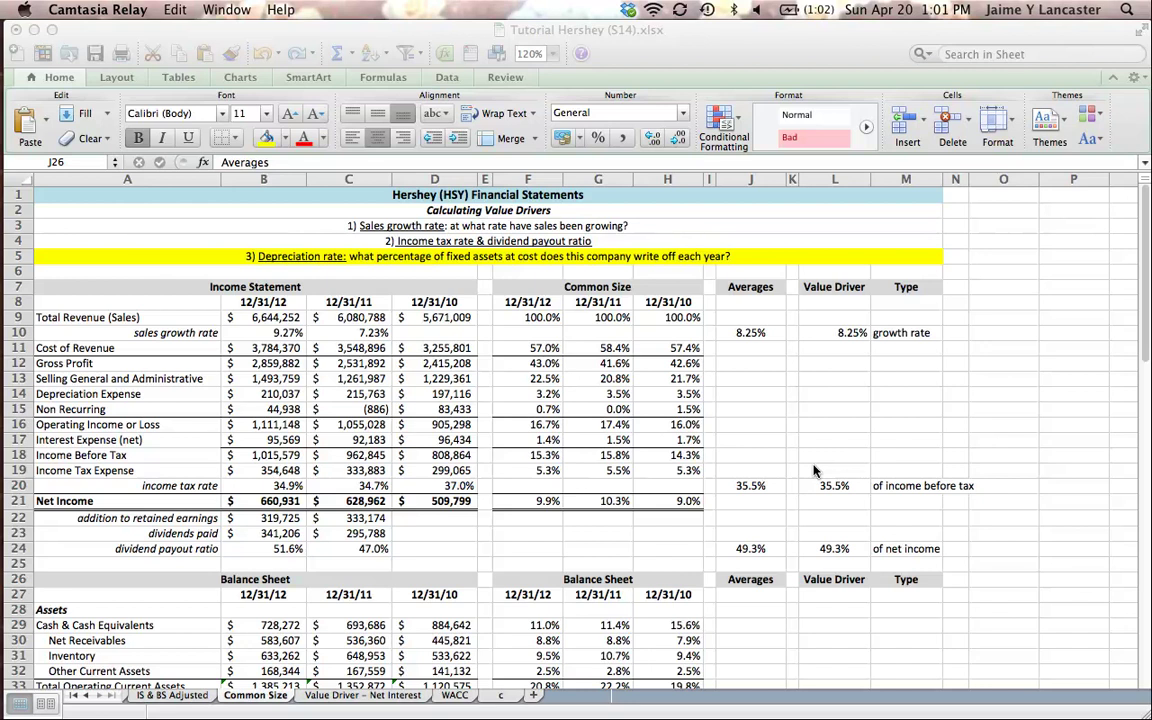
Review the Depreciation Expense row and the 2012 PP&E cost, accumulated depreciation and net PP&E.
left_click(22, 394)
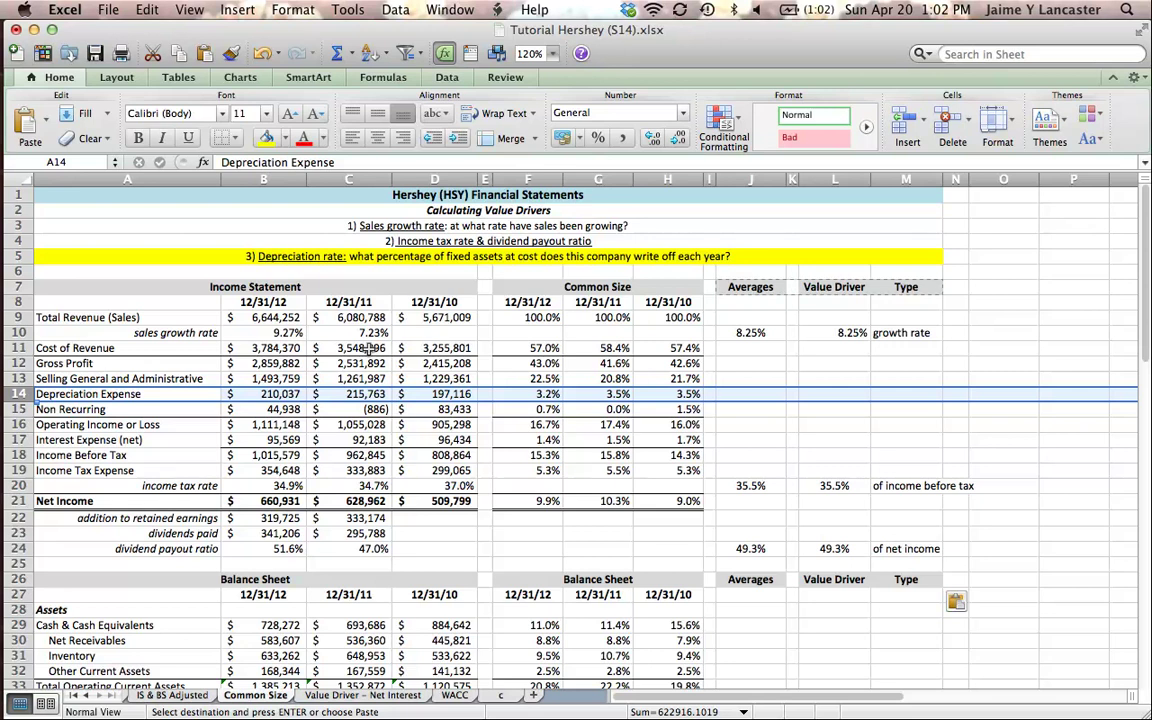
left_click(404, 533)
scroll(404, 537, "down", 5)
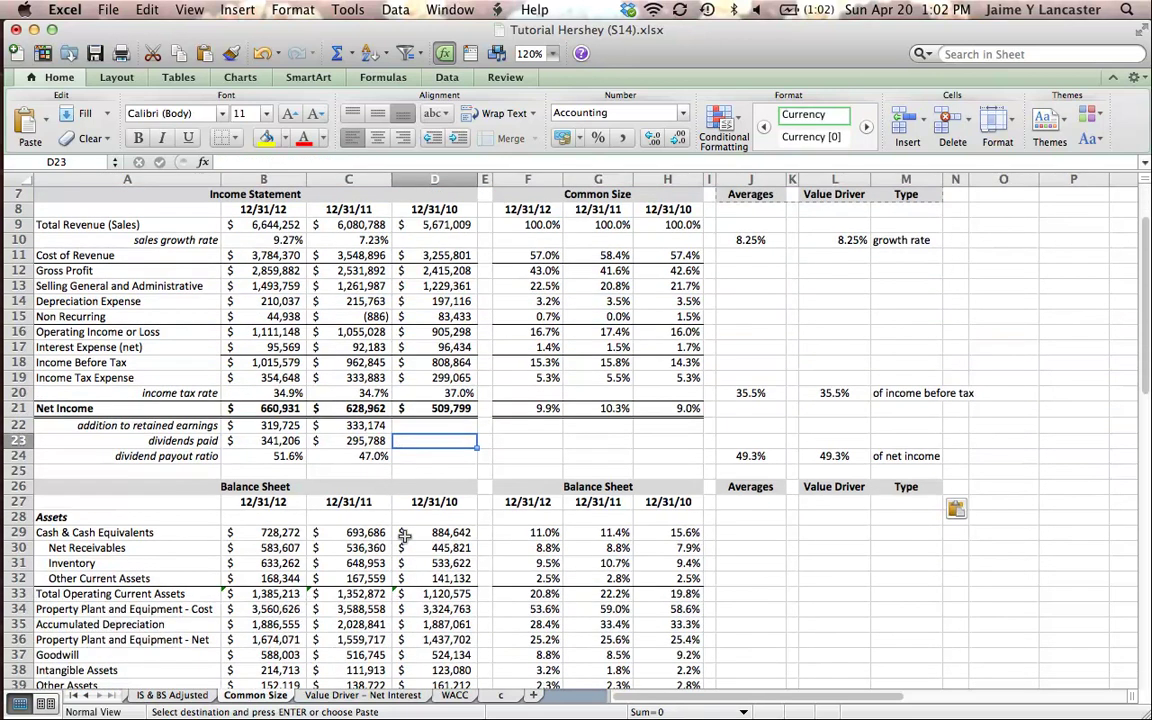
left_click(114, 596)
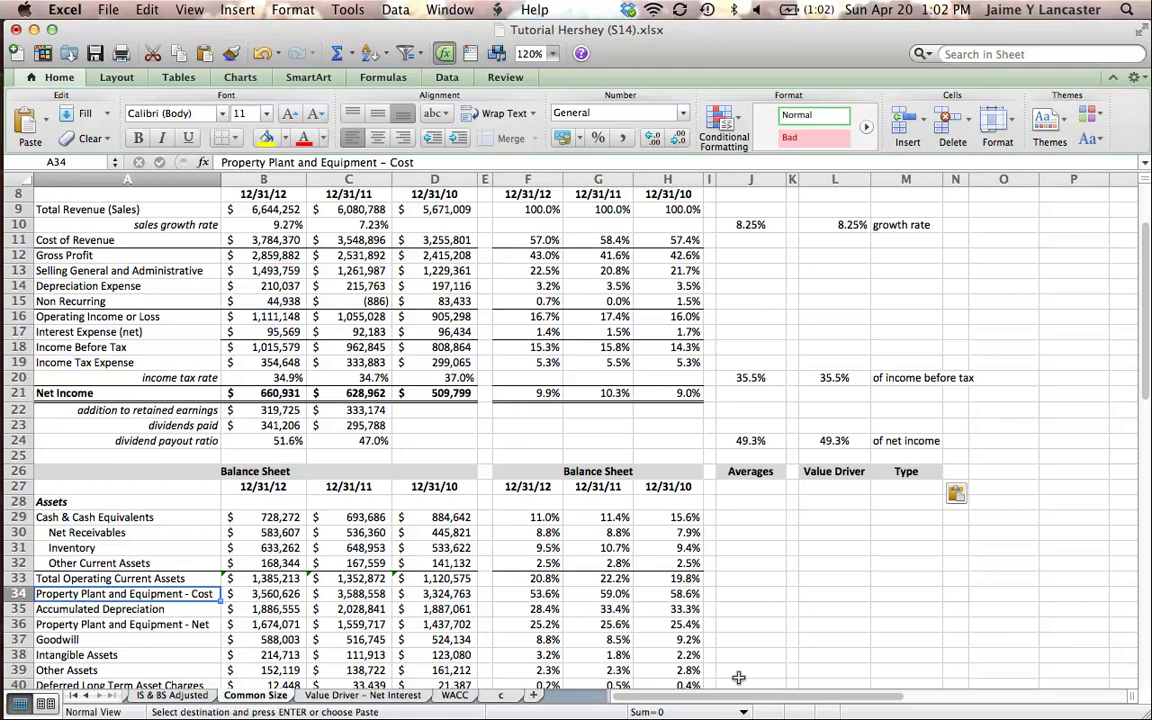
left_click(284, 594)
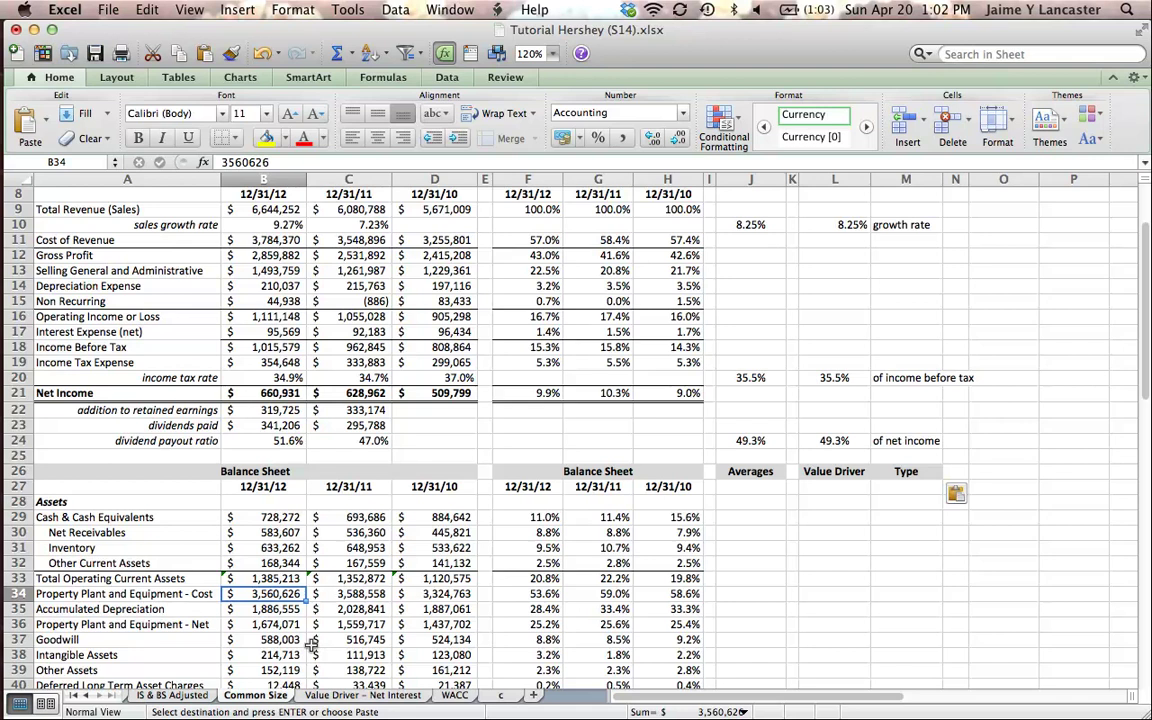
key("Down")
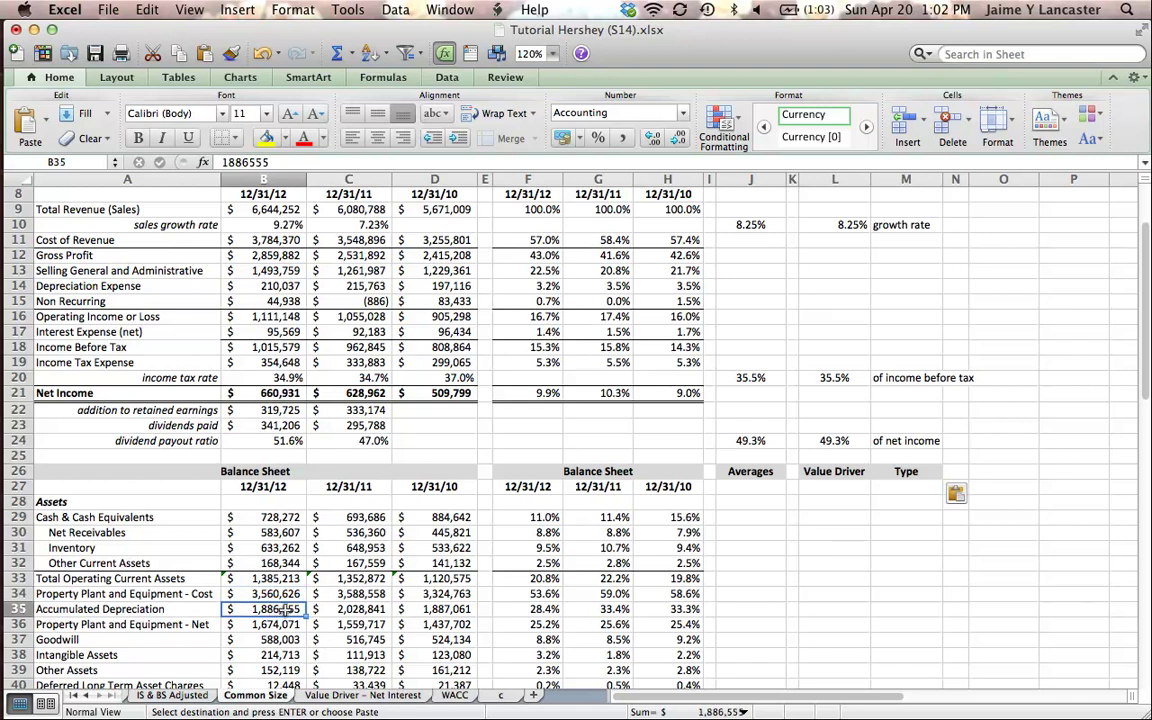
key("Down")
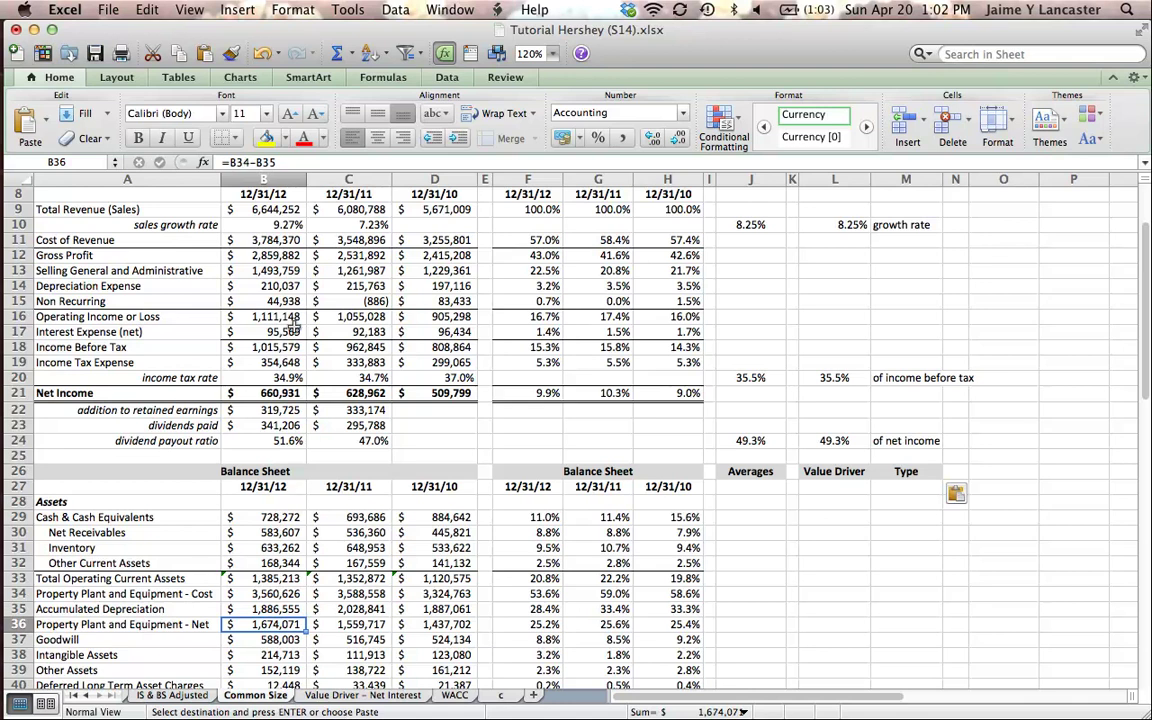
Compare 2010–2012 depreciation expense with 2010–2012 PP&E cost, highlighting the 2012 and 2011 PP&E costs.
left_click(258, 285)
key("Right")
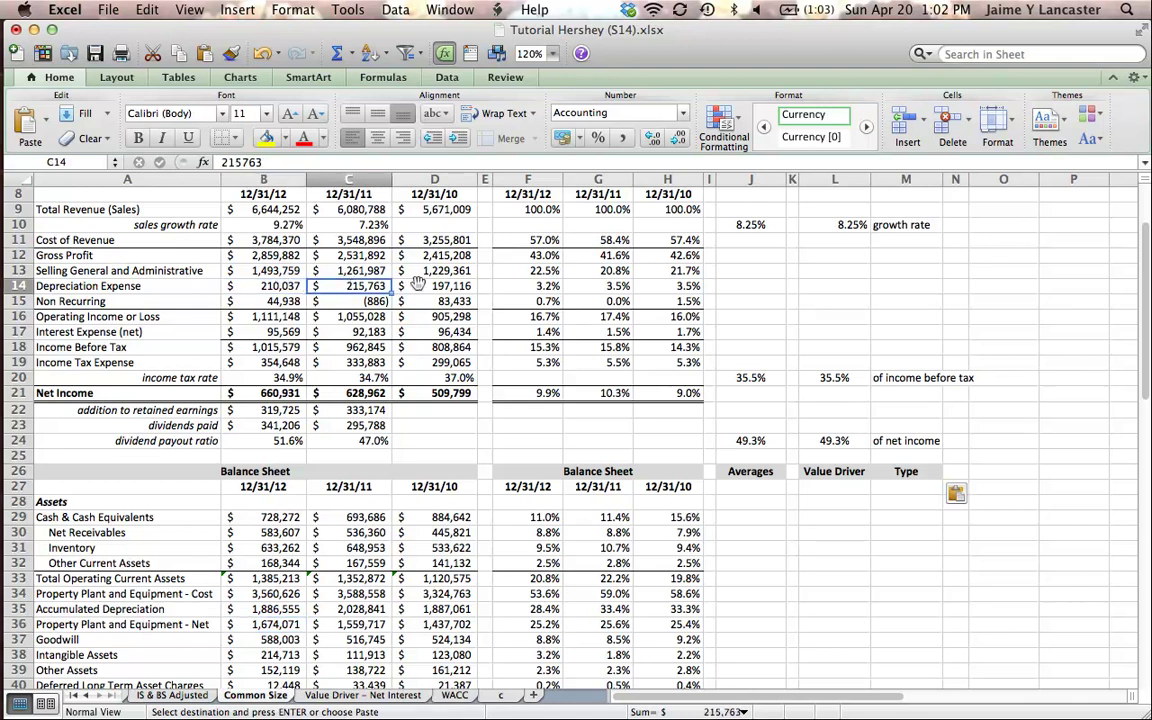
key("Right")
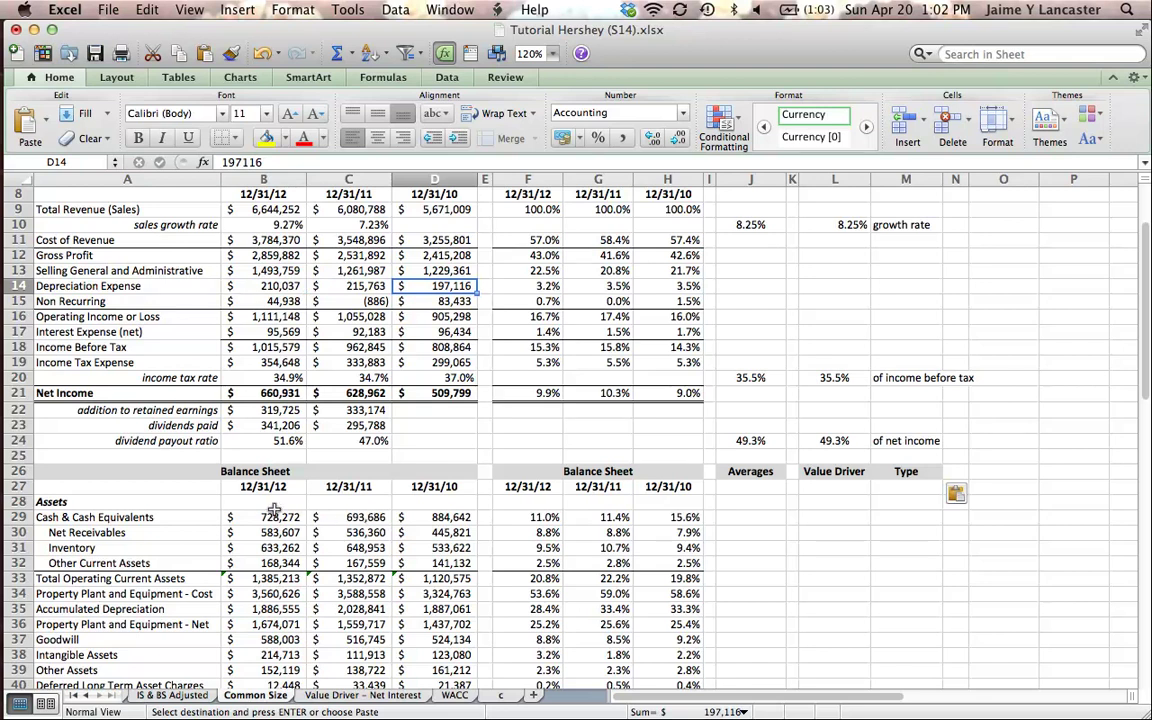
left_click(258, 594)
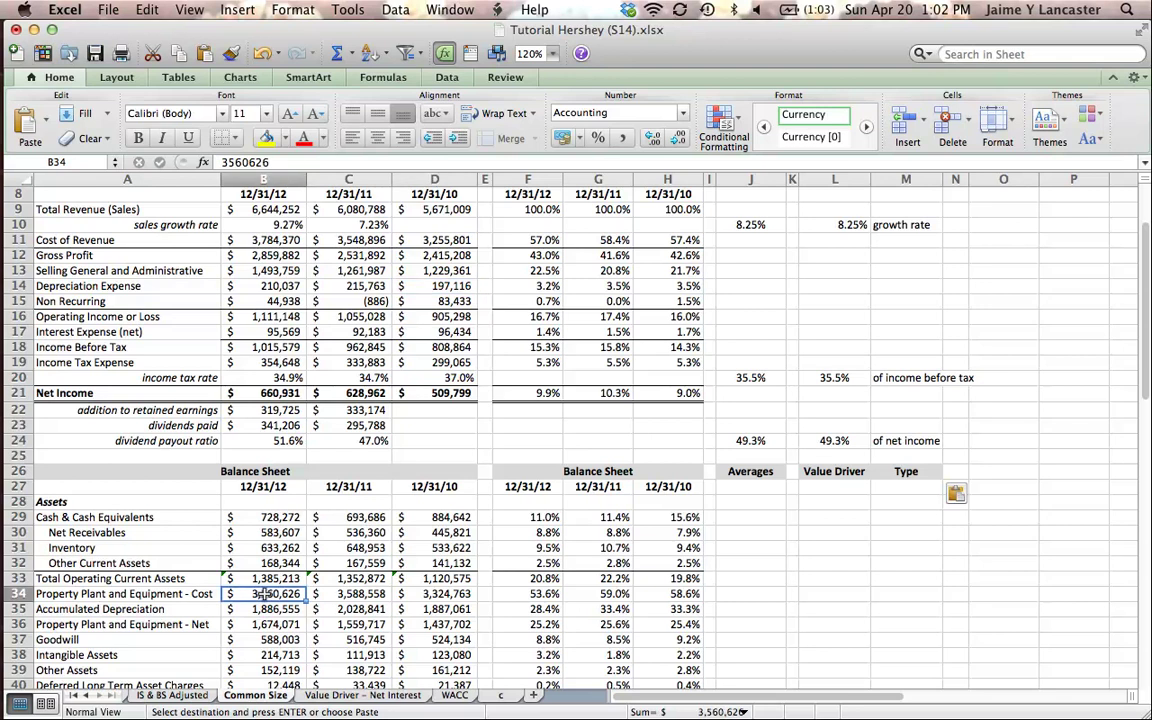
left_click(330, 594)
left_click(440, 593)
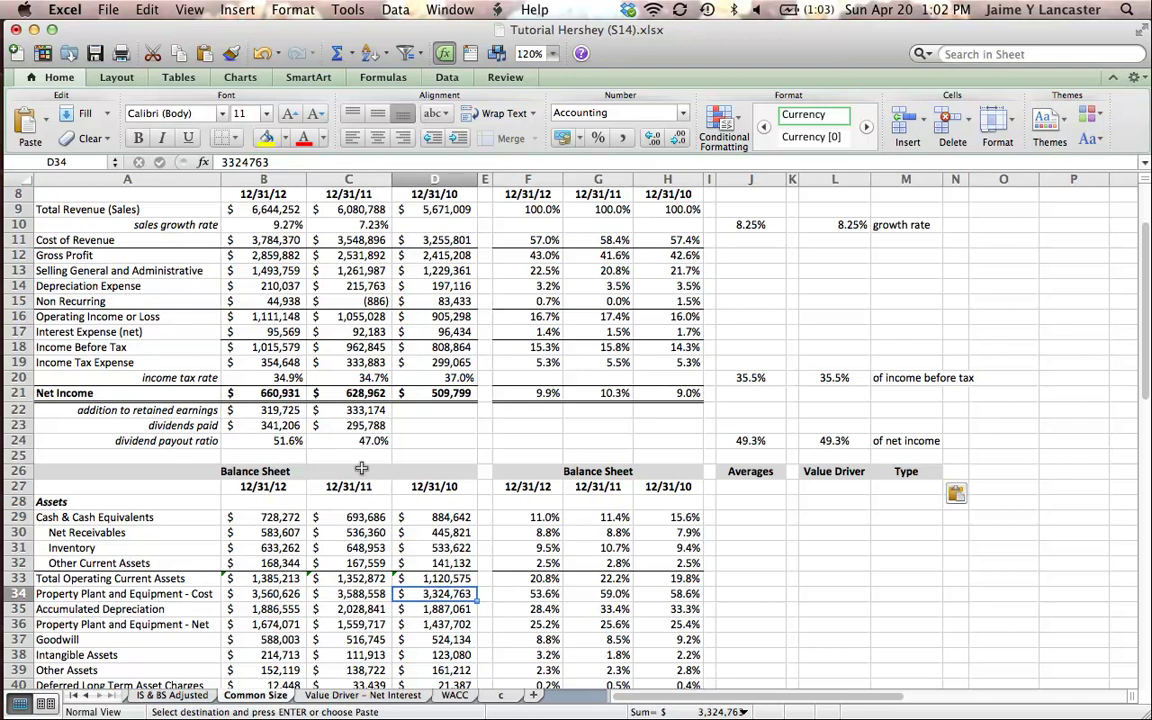
left_click(274, 287)
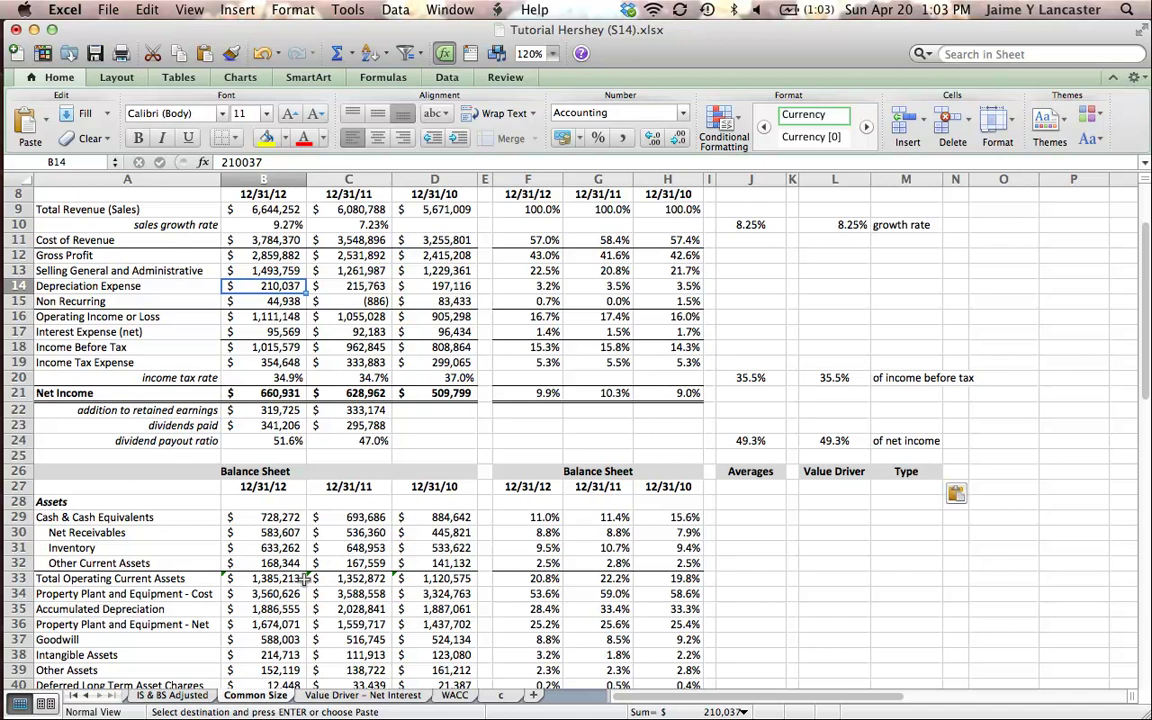
left_click(272, 594)
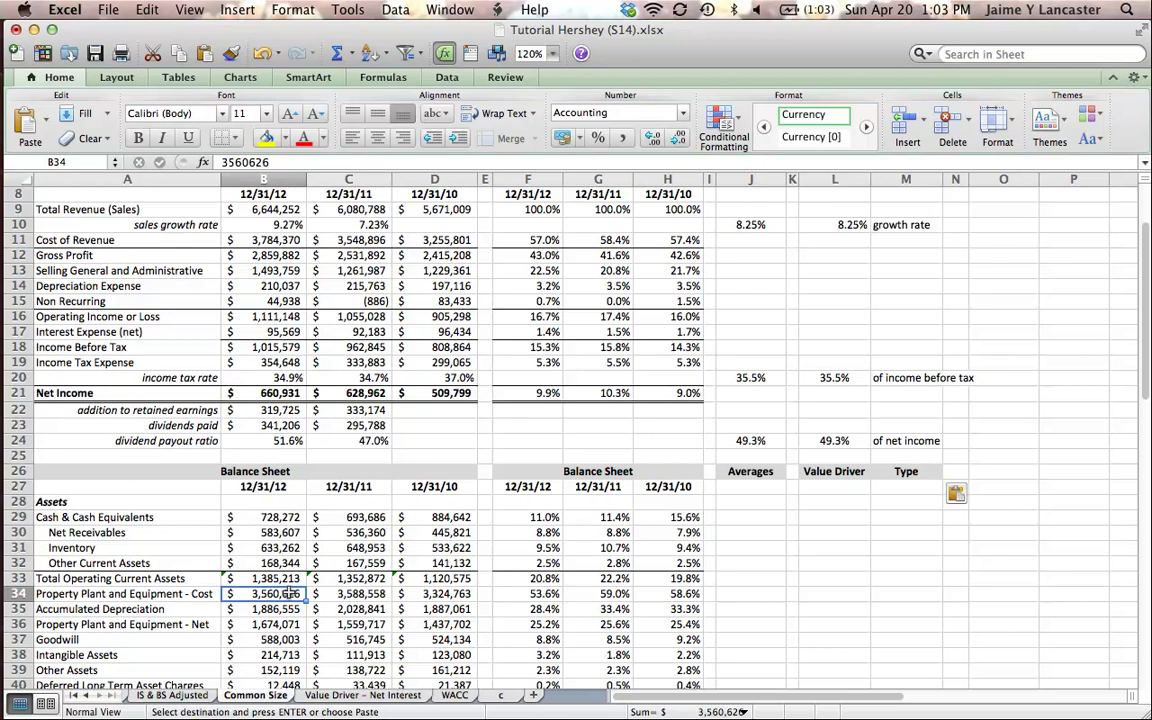
left_click_drag(292, 594, 352, 594)
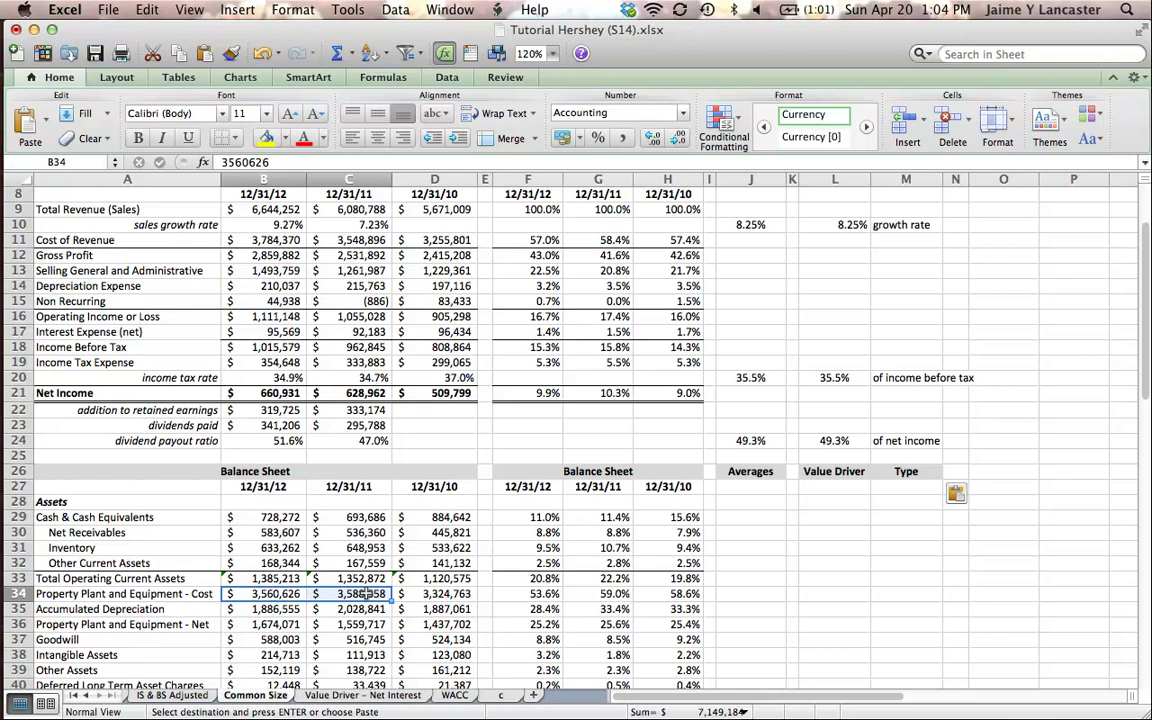
Enter =B14/(AVERAGE(B34:C34)) in L14 to get the 5.88% depreciation rate.
left_click(752, 288)
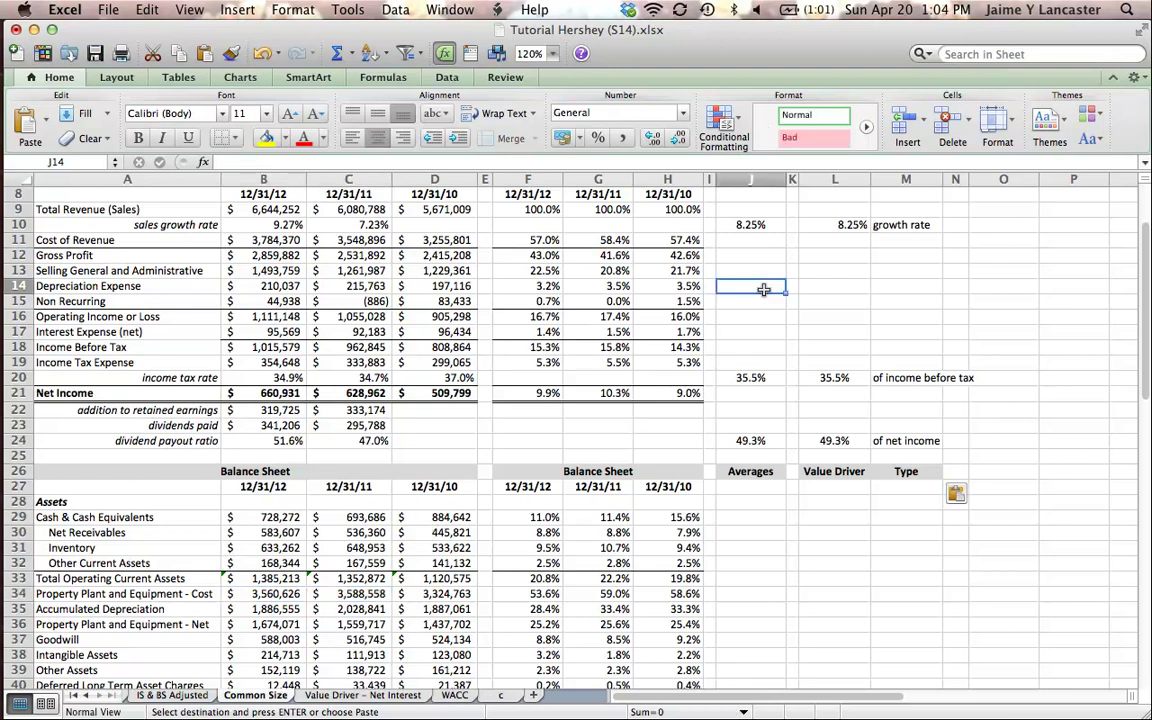
left_click(813, 285)
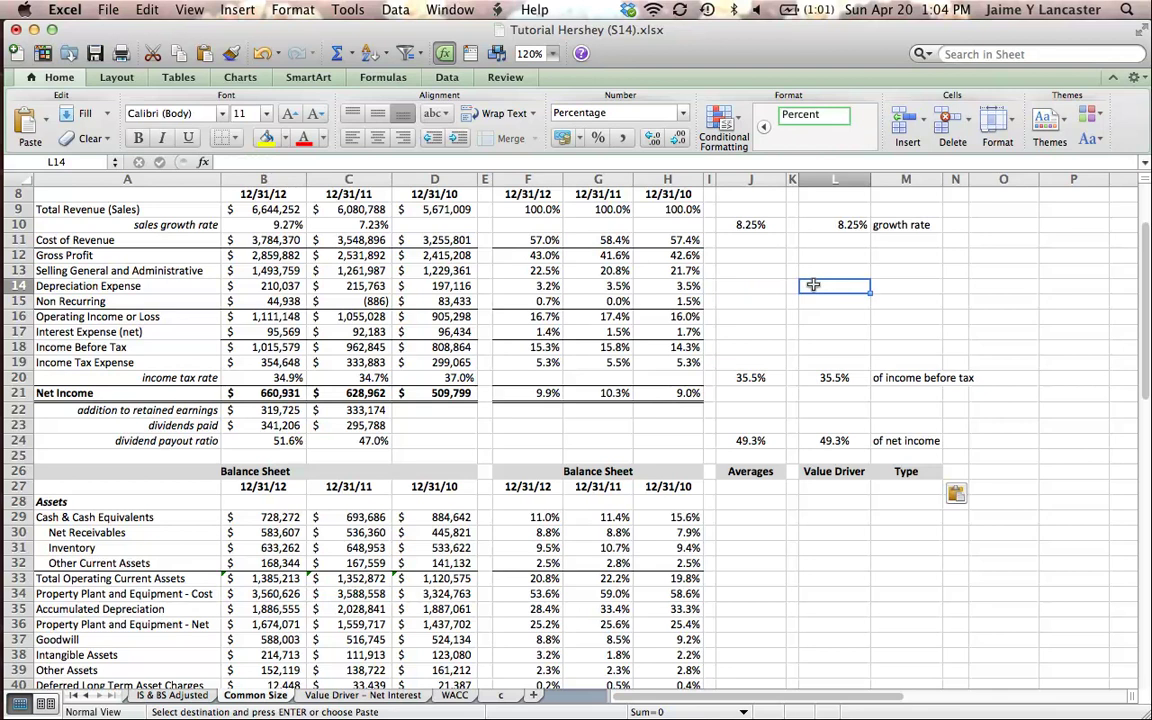
scroll(813, 285, "up", 4)
scroll(813, 285, "down", 2)
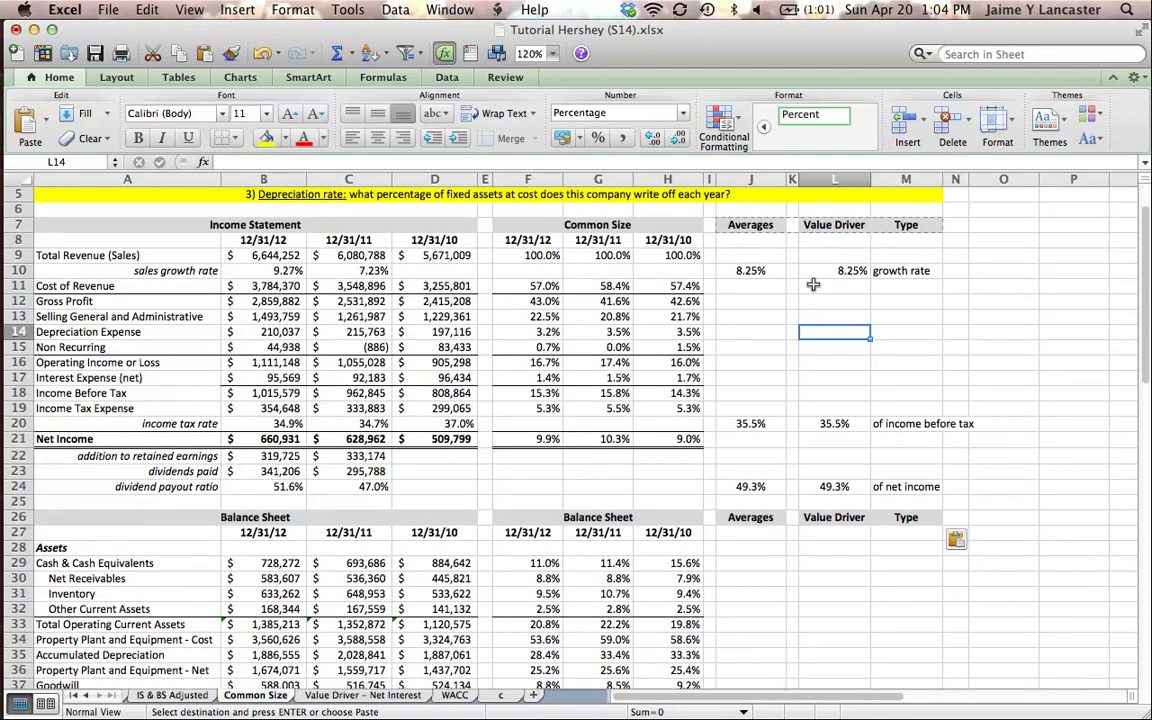
type("=")
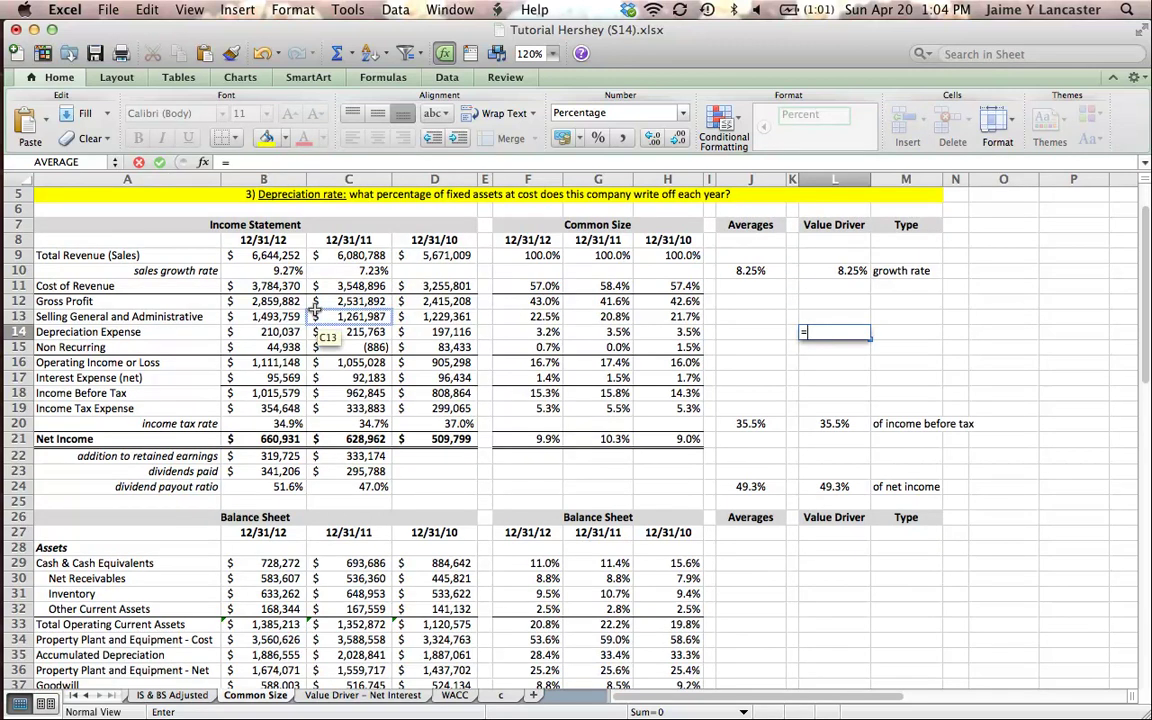
left_click(278, 333)
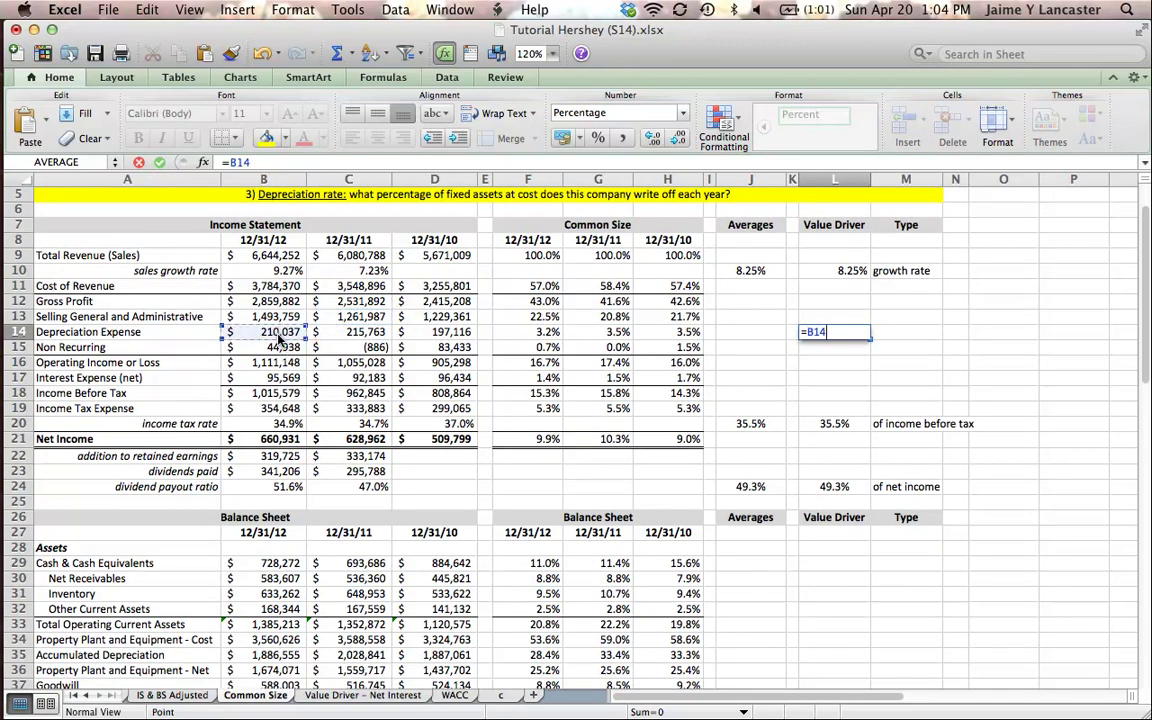
type("/(a")
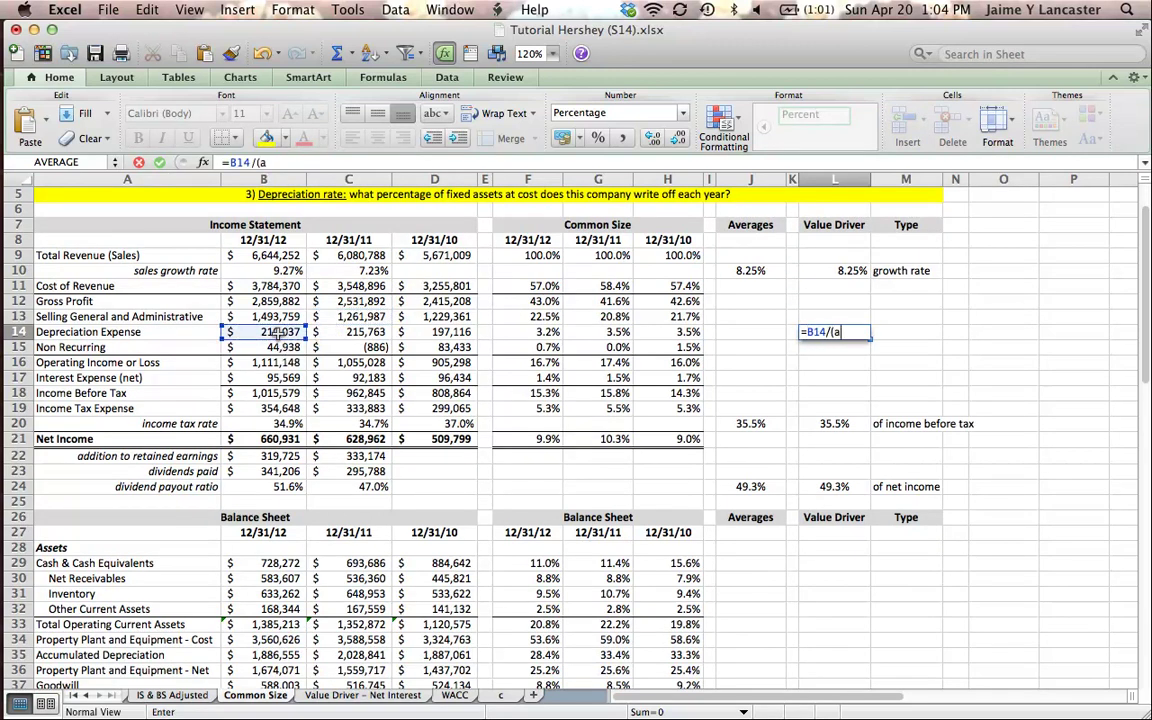
type("verage(")
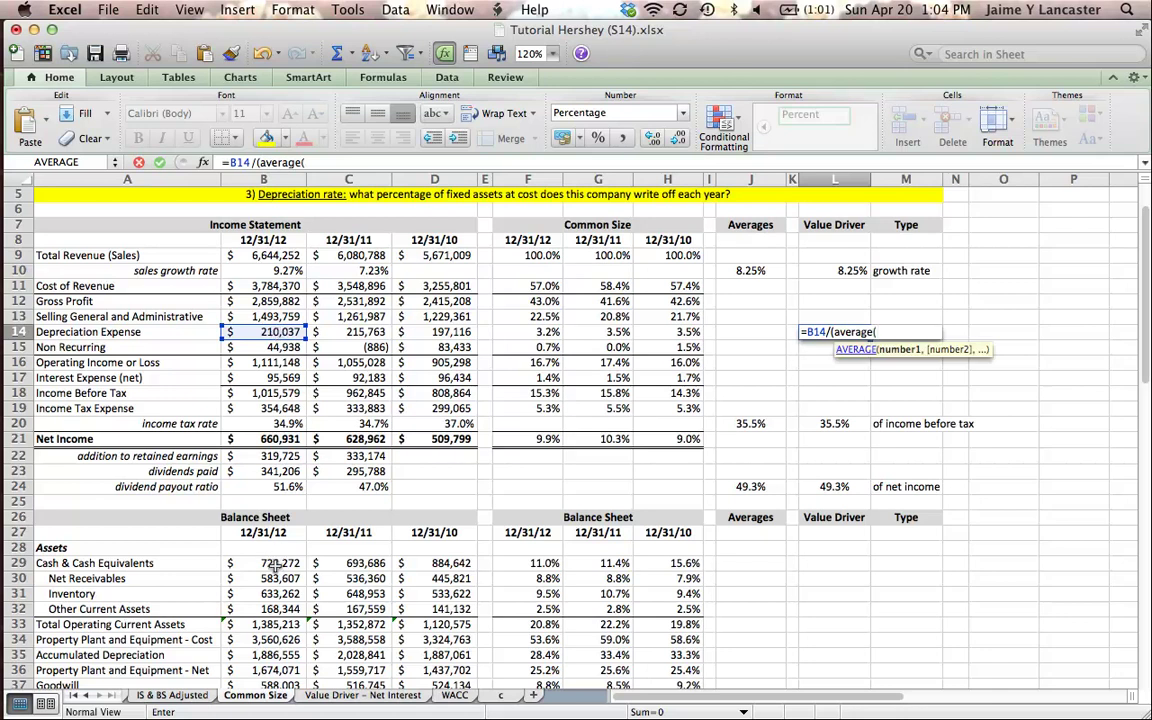
left_click(258, 640)
left_click_drag(258, 640, 318, 640)
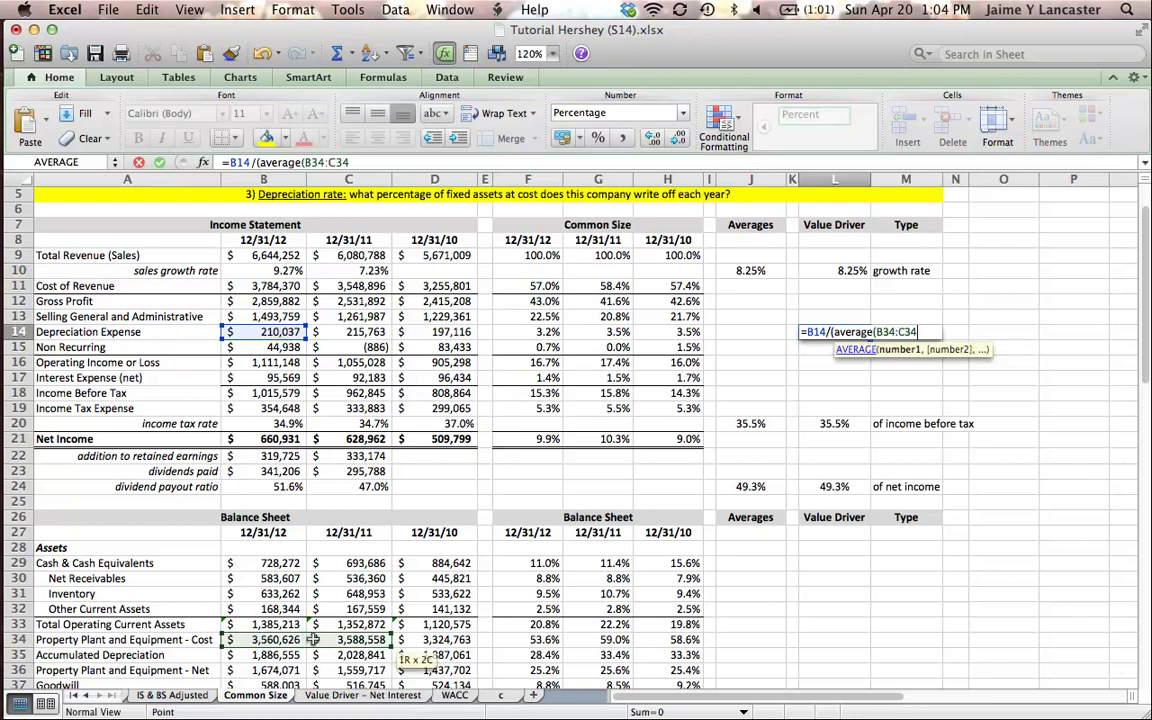
type("))")
key("Return")
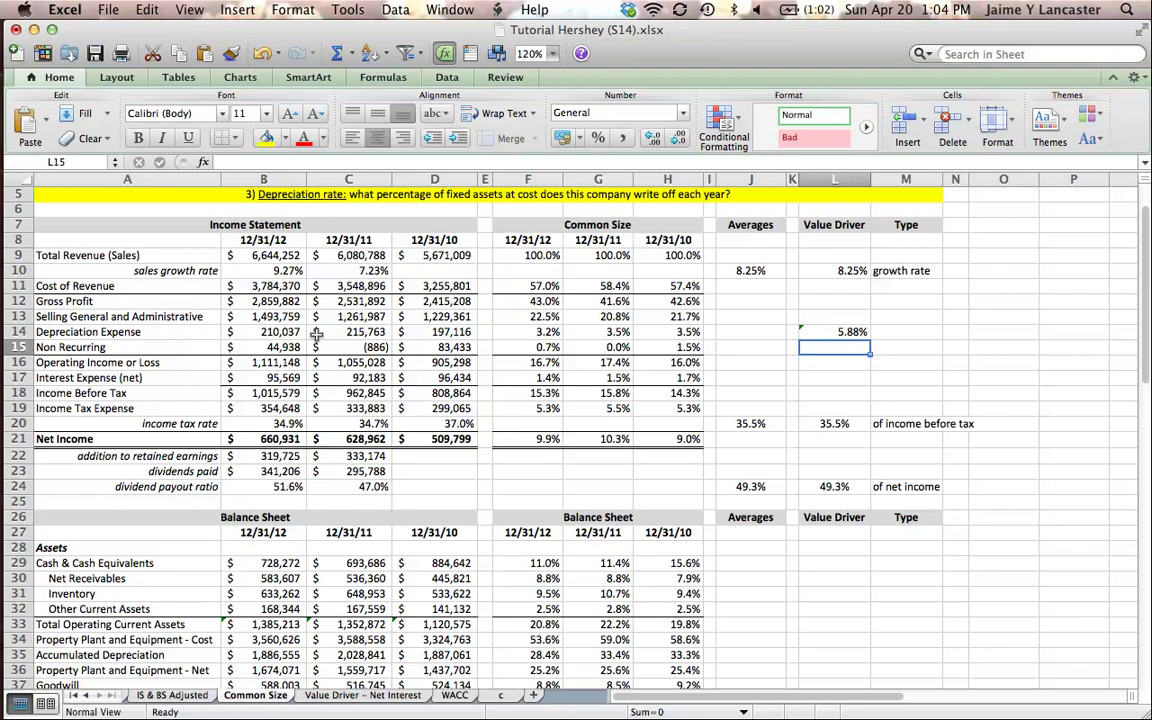
left_click(256, 333)
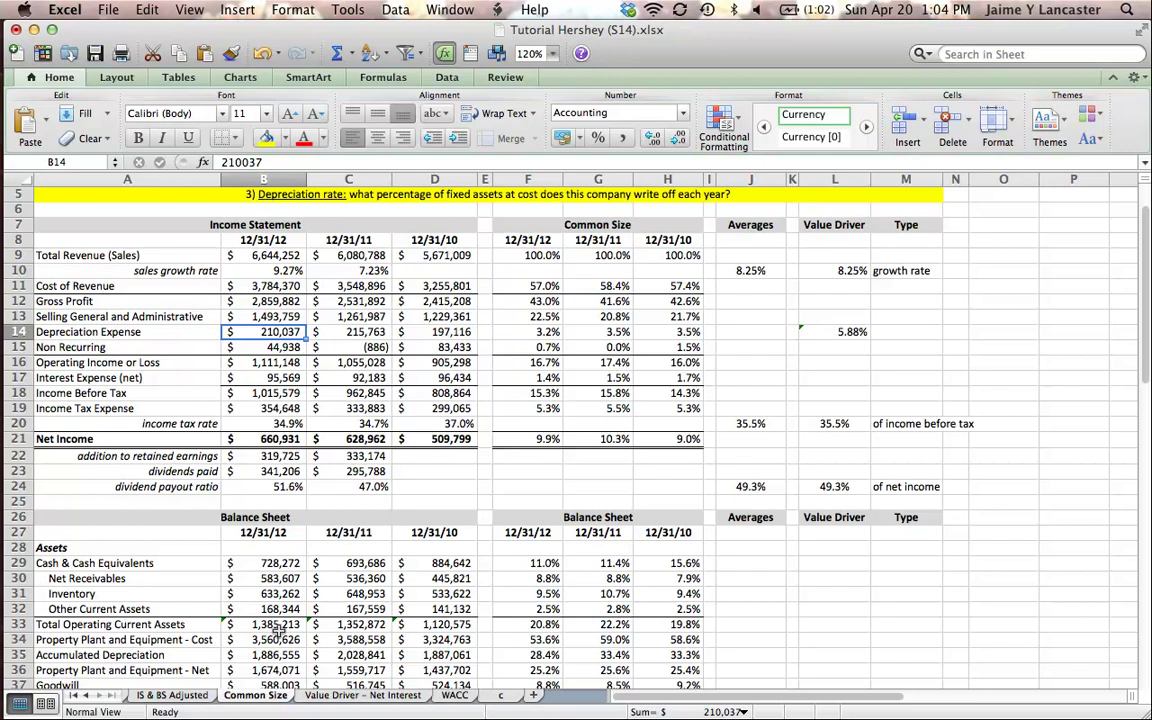
left_click(916, 333)
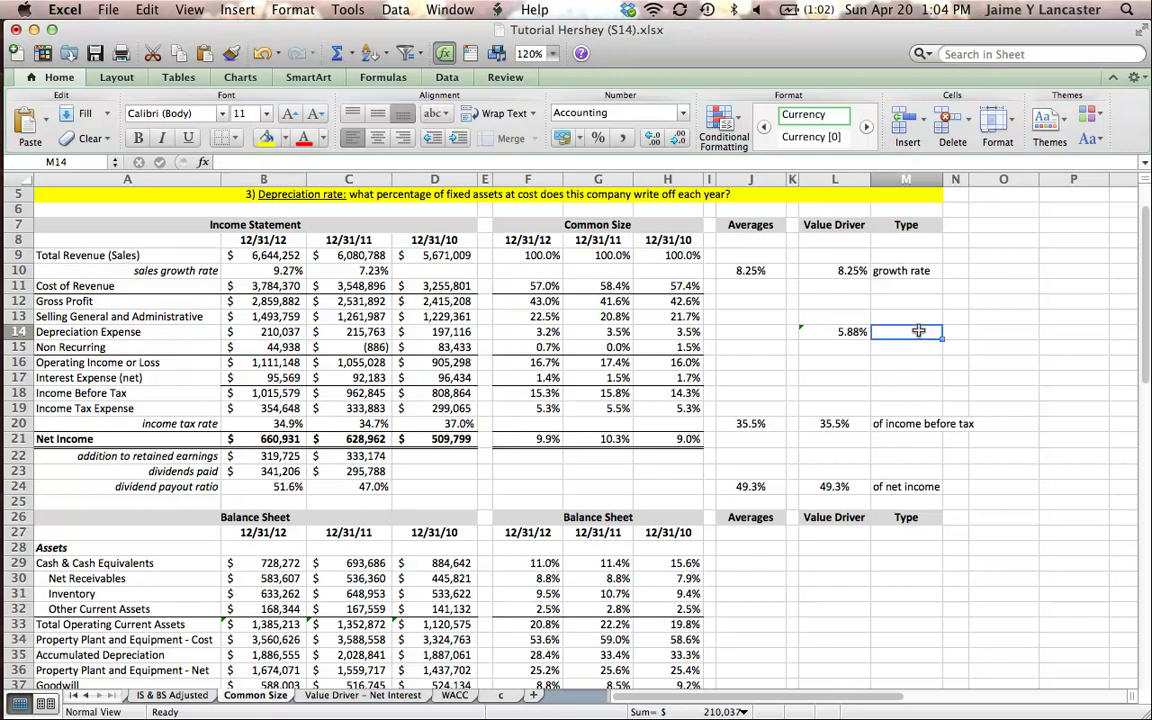
double_click(851, 333)
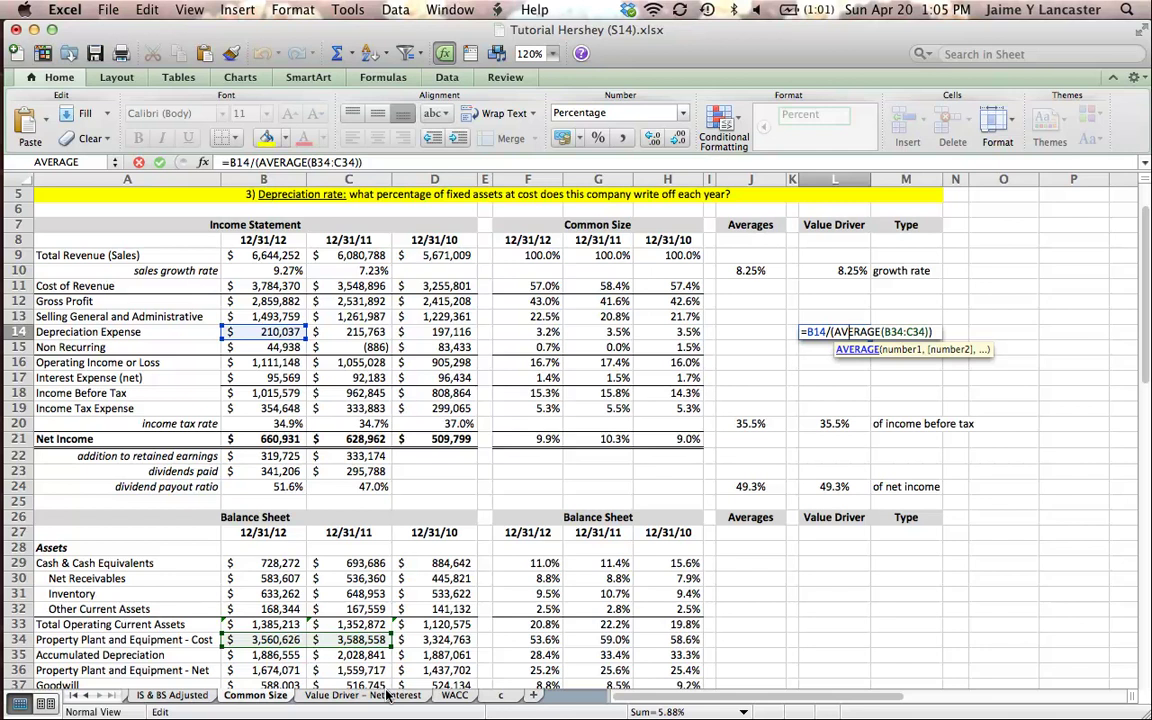
key("Return")
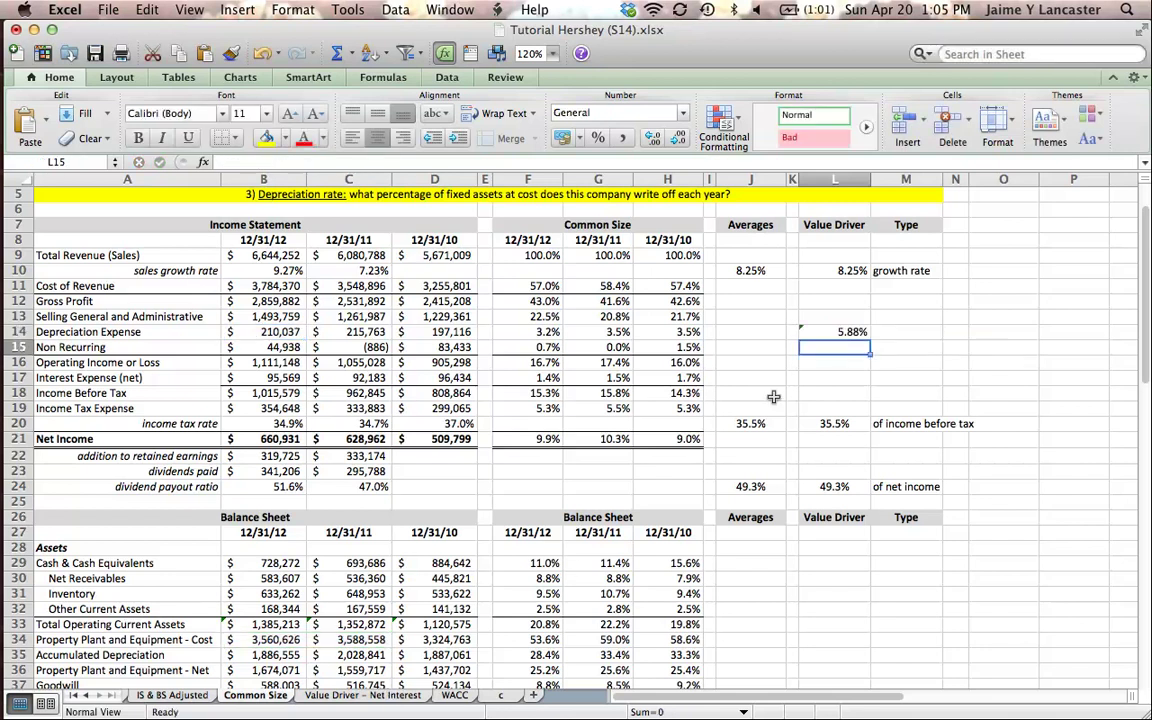
left_click(836, 331)
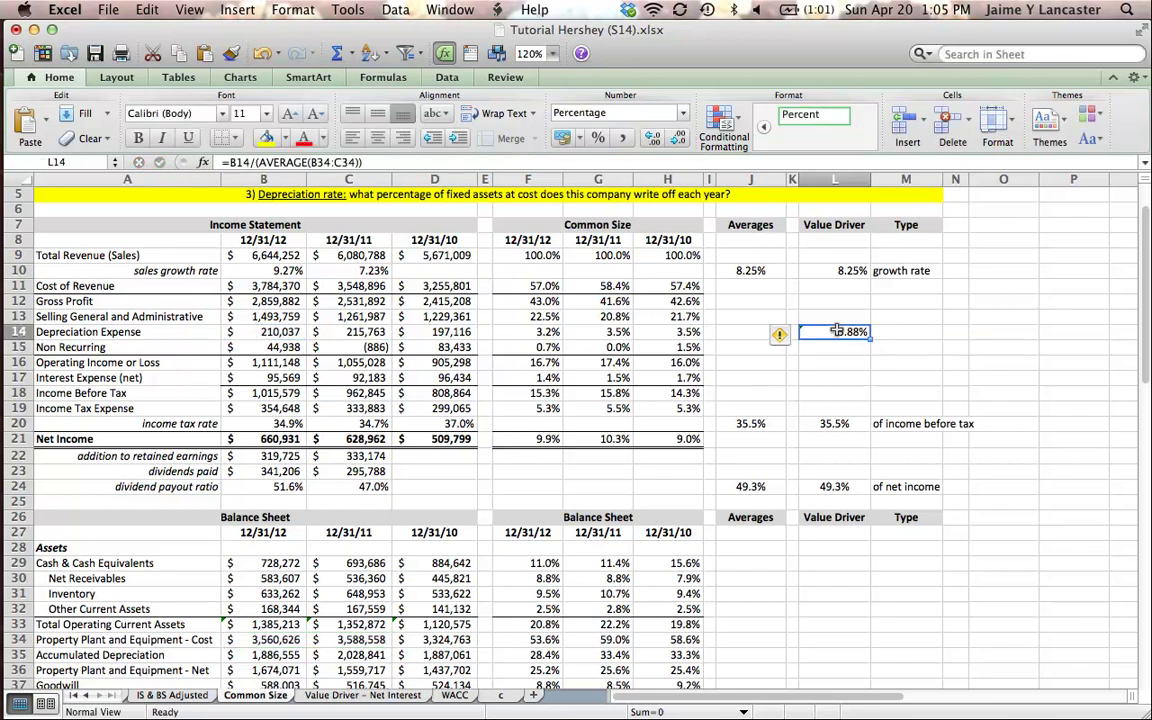
Type 'of plant property and equipment at cost' into M14 beside the 5.88% rate.
left_click(905, 330)
type("of plant pl")
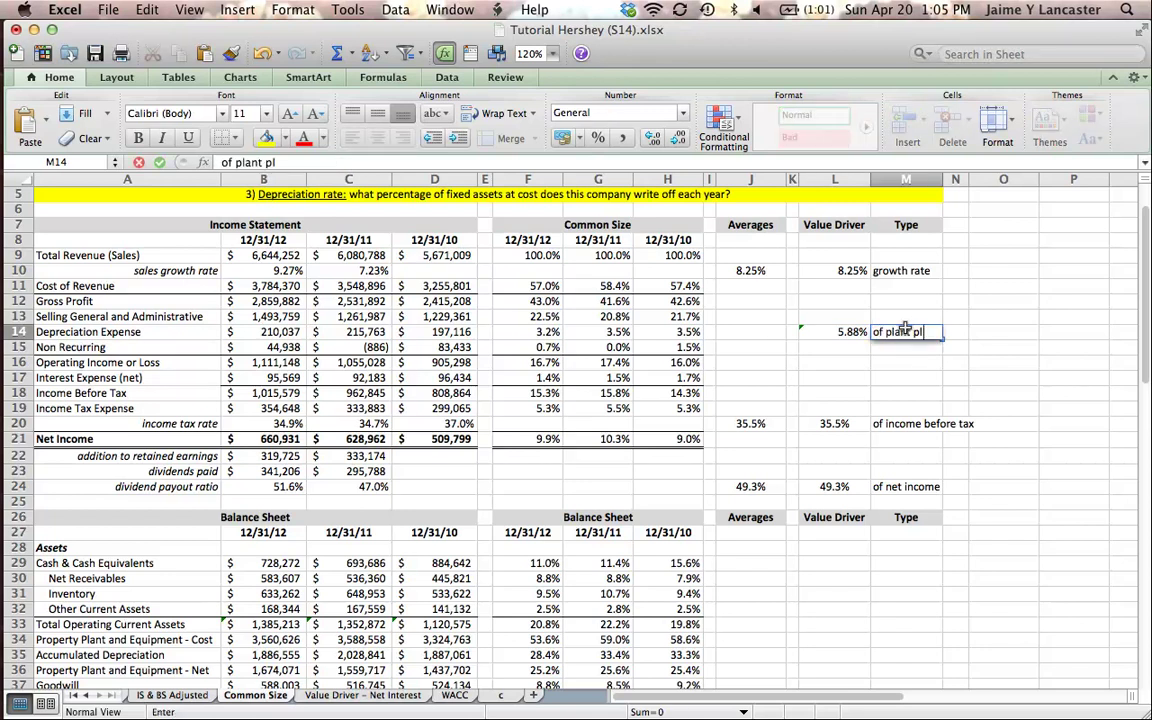
key("BackSpace")
type("roperty and ")
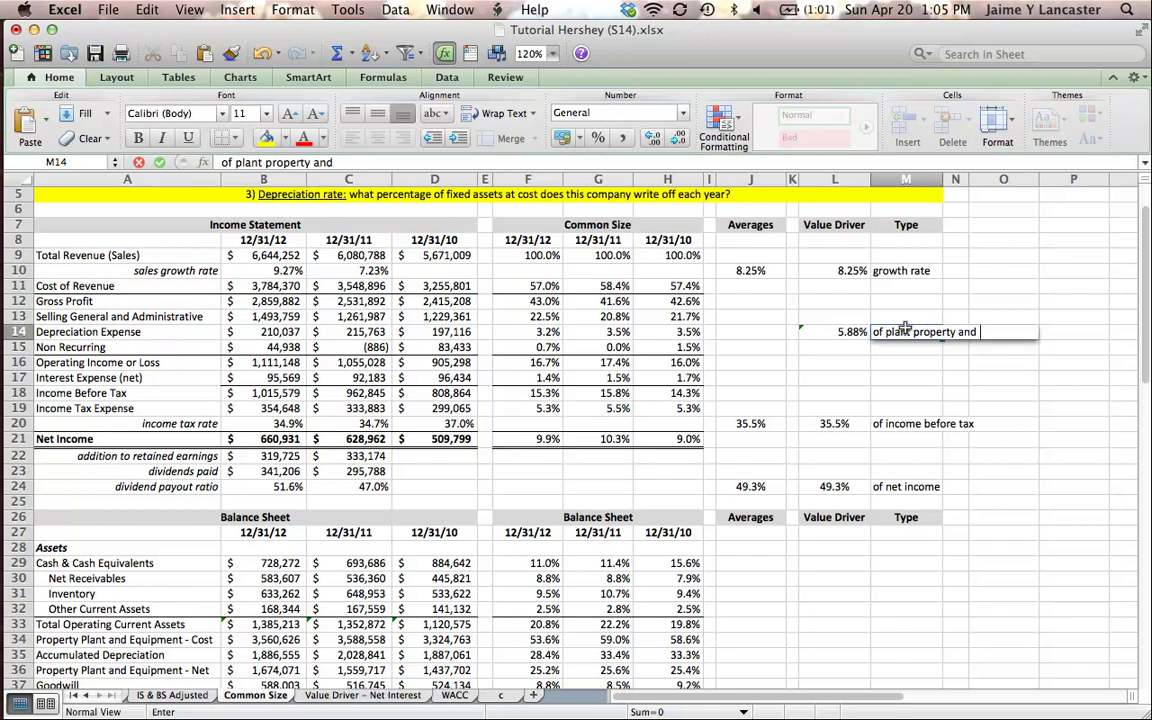
type("equipmen")
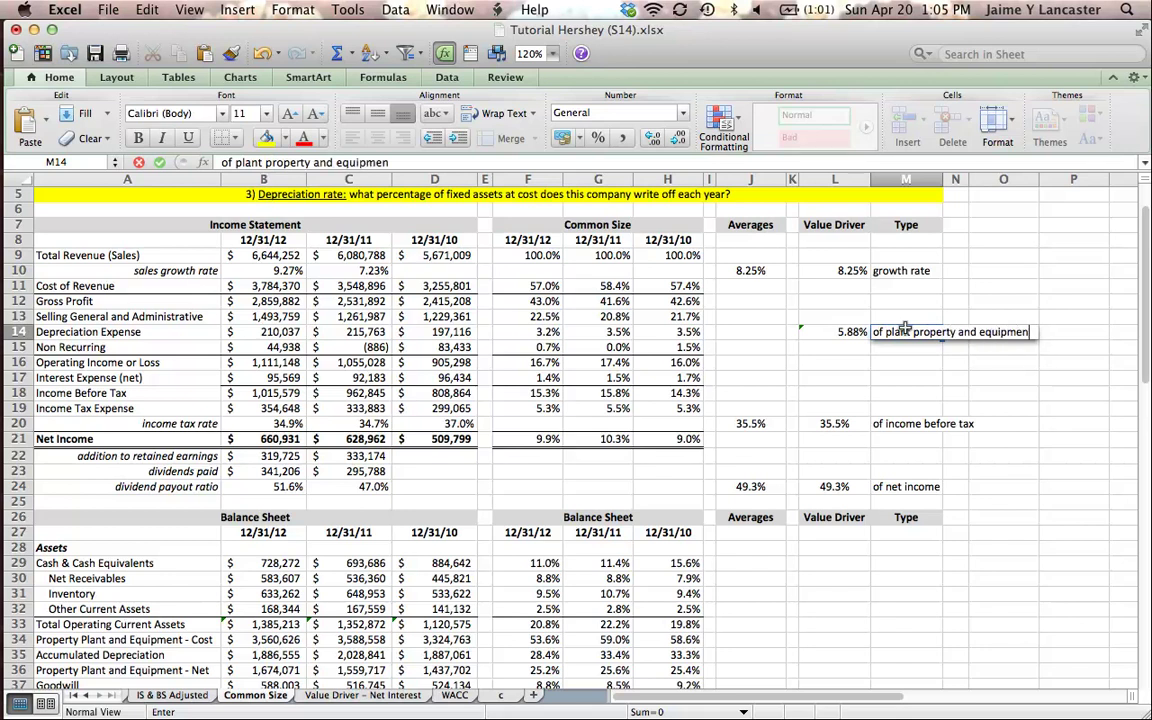
type("t at cost")
key("Return")
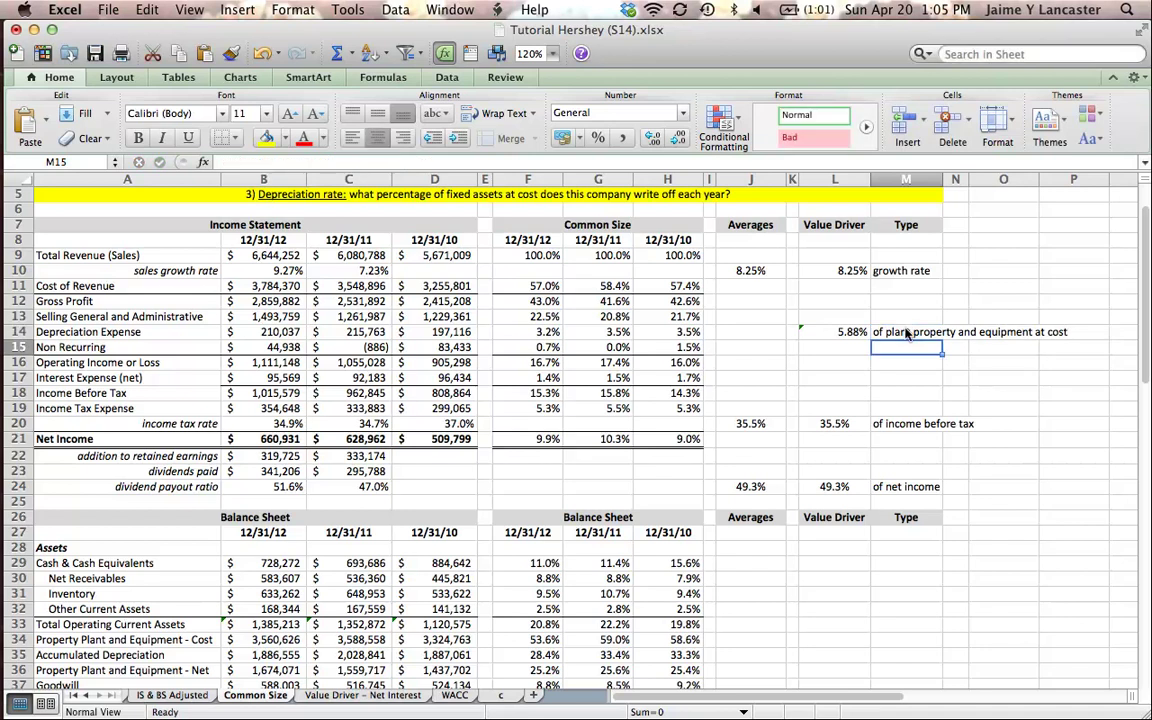